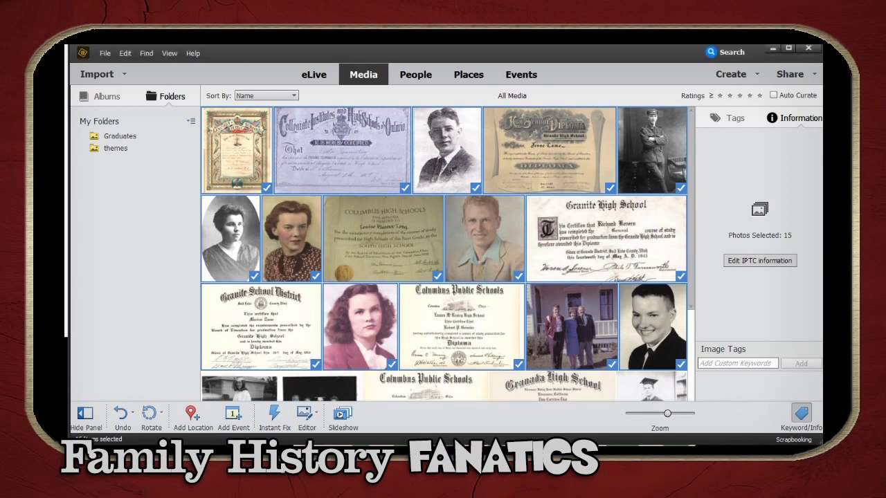
# Step: Clear the current selection of all 15 photos in the Graduates grid
pyautogui.click(407, 387)
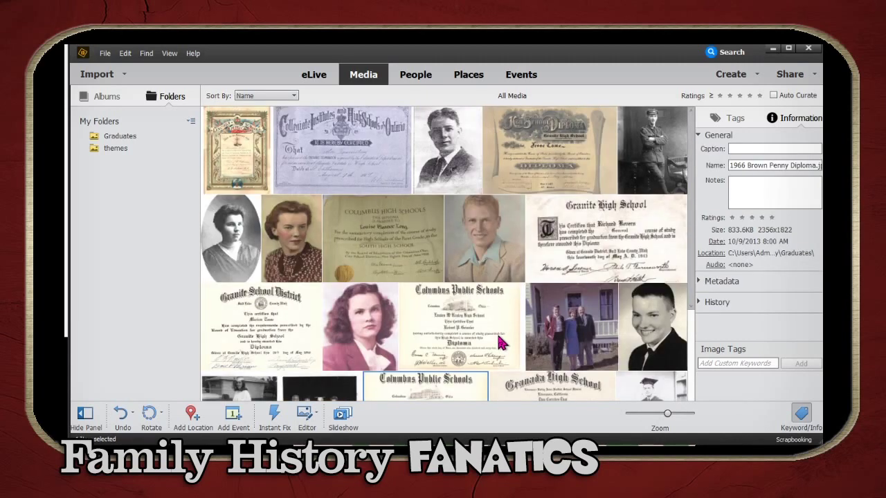
# Step: Select a first batch of eight portraits, from the young man to the smiling boy
pyautogui.keyDown('ctrl'); pyautogui.click(457, 144); pyautogui.keyUp('ctrl')
pyautogui.keyDown('ctrl'); pyautogui.click(644, 159); pyautogui.keyUp('ctrl')
pyautogui.keyDown('ctrl'); pyautogui.click(277, 236); pyautogui.keyUp('ctrl')
pyautogui.keyDown('ctrl'); pyautogui.click(227, 252); pyautogui.keyUp('ctrl')
pyautogui.keyDown('ctrl'); pyautogui.click(463, 242); pyautogui.keyUp('ctrl')
pyautogui.keyDown('ctrl'); pyautogui.click(371, 340); pyautogui.keyUp('ctrl')
pyautogui.keyDown('ctrl'); pyautogui.click(603, 342); pyautogui.keyUp('ctrl')
pyautogui.keyDown('ctrl'); pyautogui.click(663, 327); pyautogui.keyUp('ctrl')
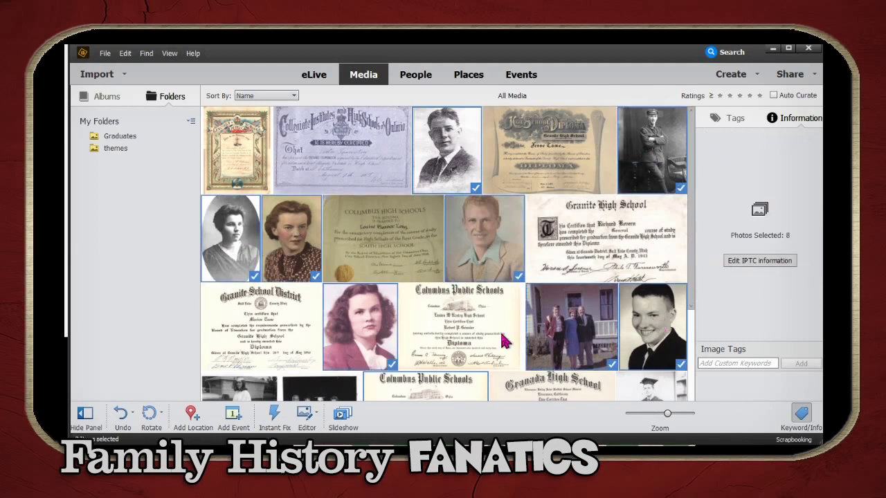
# Step: Restart from the first portrait and range-select up to the Granite High School diploma
pyautogui.click(443, 141)
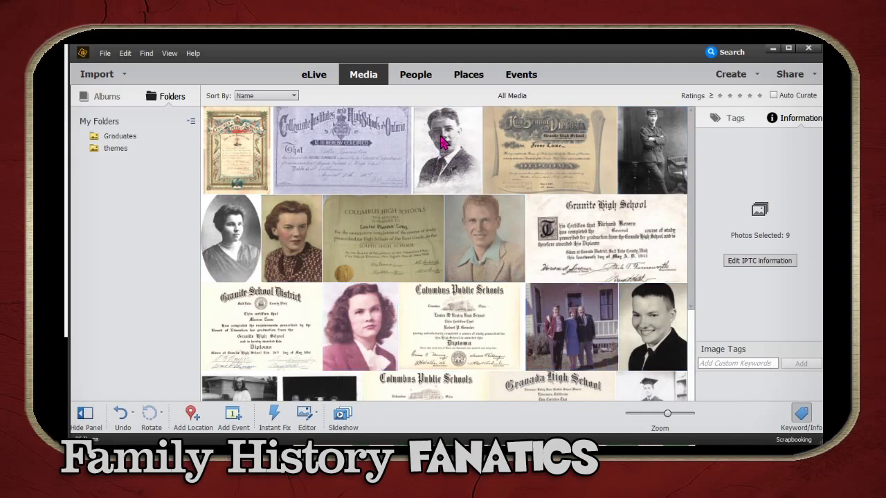
pyautogui.click(443, 142)
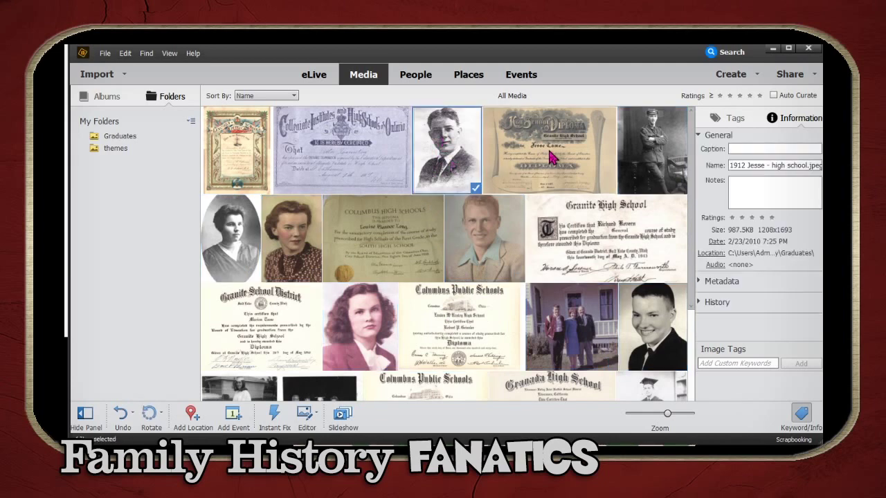
pyautogui.keyDown('shift'); pyautogui.click(638, 242); pyautogui.keyUp('shift')
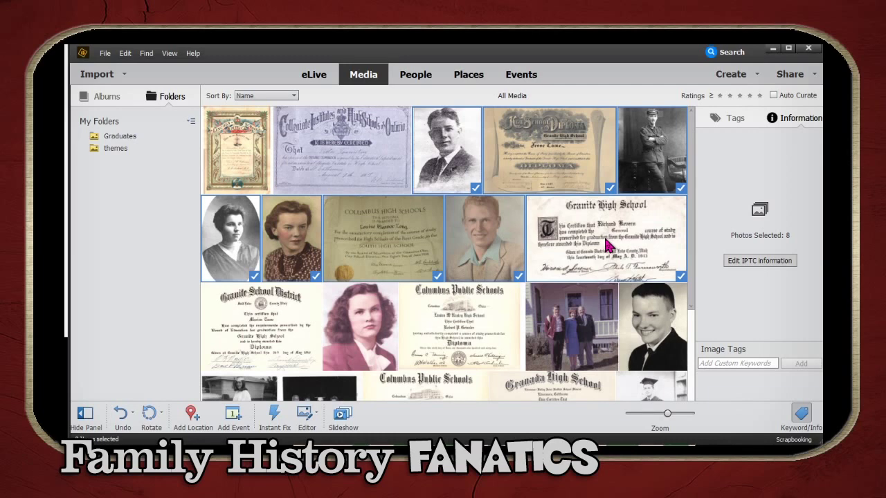
# Step: Deselect all, then reselect eight portraits from the young man to the smiling young man
pyautogui.hotkey('ctrl', 'shift', 'a')
pyautogui.click(454, 159)
pyautogui.keyDown('ctrl'); pyautogui.click(682, 154); pyautogui.keyUp('ctrl')
pyautogui.keyDown('ctrl'); pyautogui.click(485, 248); pyautogui.keyUp('ctrl')
pyautogui.keyDown('ctrl'); pyautogui.click(282, 248); pyautogui.keyUp('ctrl')
pyautogui.keyDown('ctrl'); pyautogui.click(236, 257); pyautogui.keyUp('ctrl')
pyautogui.keyDown('ctrl'); pyautogui.click(370, 339); pyautogui.keyUp('ctrl')
pyautogui.keyDown('ctrl'); pyautogui.click(571, 335); pyautogui.keyUp('ctrl')
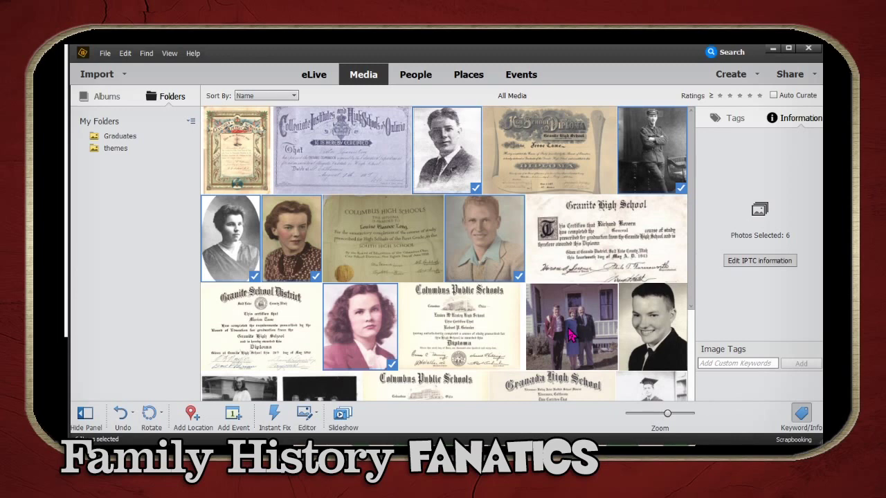
pyautogui.keyDown('ctrl'); pyautogui.click(649, 330); pyautogui.keyUp('ctrl')
pyautogui.moveTo(694, 250); pyautogui.dragTo(695, 342)
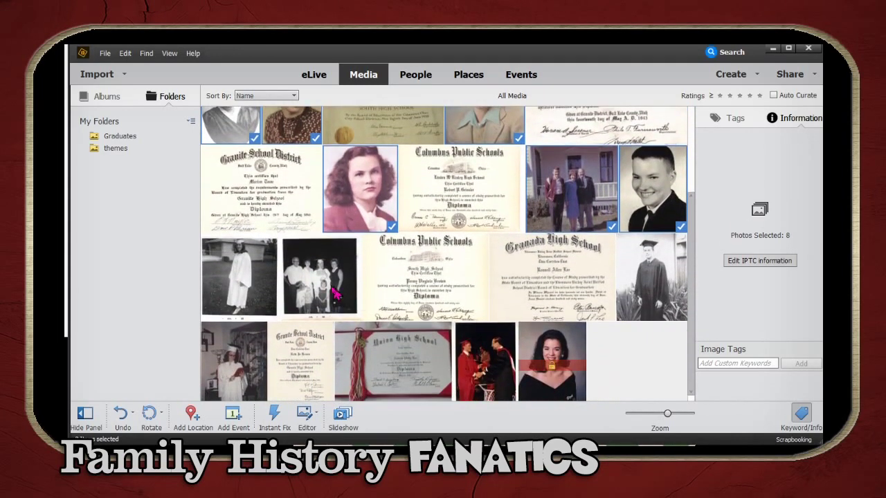
# Step: Add six graduation photos, including the white-gown girl, cap-and-gown graduate and handshake
pyautogui.keyDown('ctrl'); pyautogui.click(232, 289); pyautogui.keyUp('ctrl')
pyautogui.keyDown('ctrl'); pyautogui.click(301, 275); pyautogui.keyUp('ctrl')
pyautogui.keyDown('ctrl'); pyautogui.click(651, 267); pyautogui.keyUp('ctrl')
pyautogui.keyDown('ctrl'); pyautogui.click(532, 353); pyautogui.keyUp('ctrl')
pyautogui.keyDown('ctrl'); pyautogui.click(489, 357); pyautogui.keyUp('ctrl')
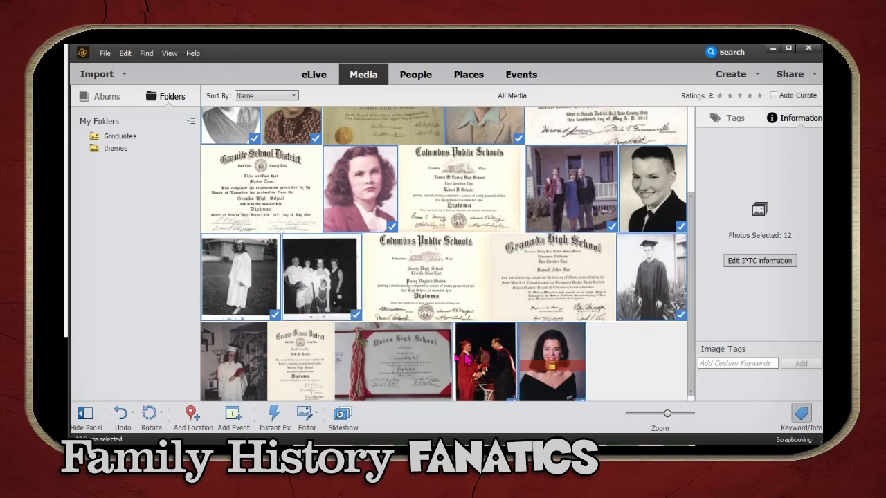
pyautogui.keyDown('ctrl'); pyautogui.click(232, 346); pyautogui.keyUp('ctrl')
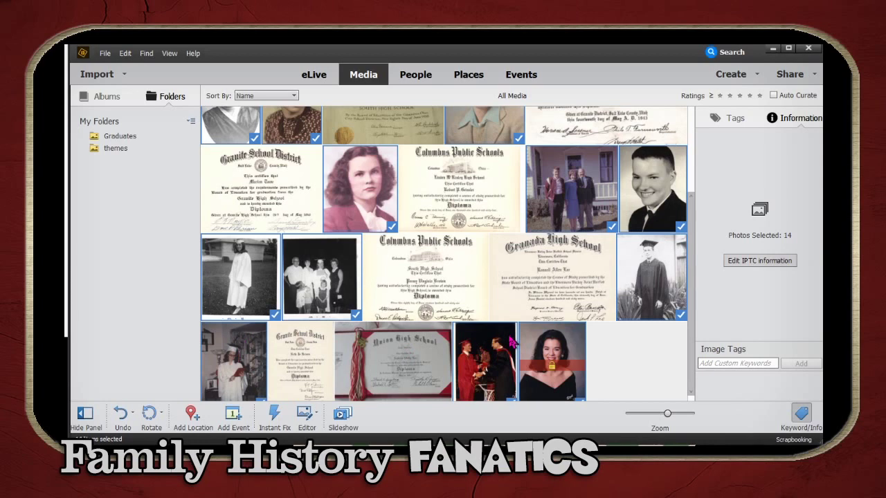
pyautogui.scroll(2, 512, 328)
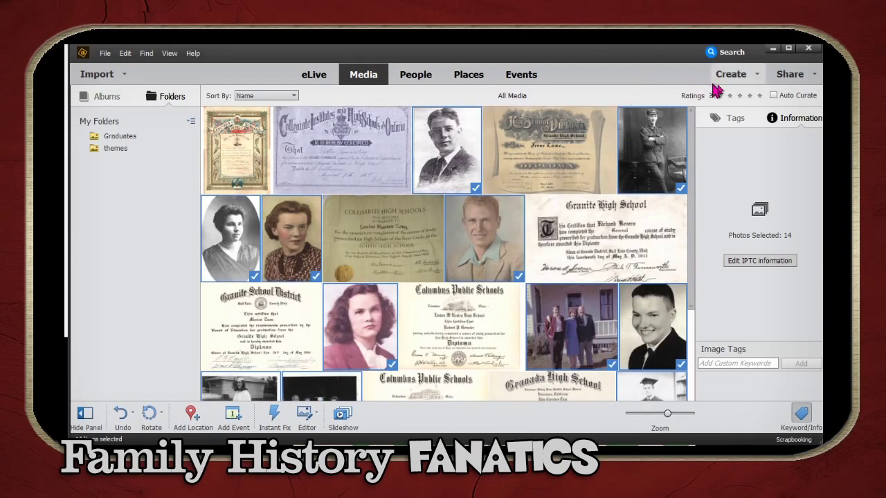
# Step: Create a slideshow from the selected photos and play its preview, pausing at 00:22
pyautogui.click(759, 76)
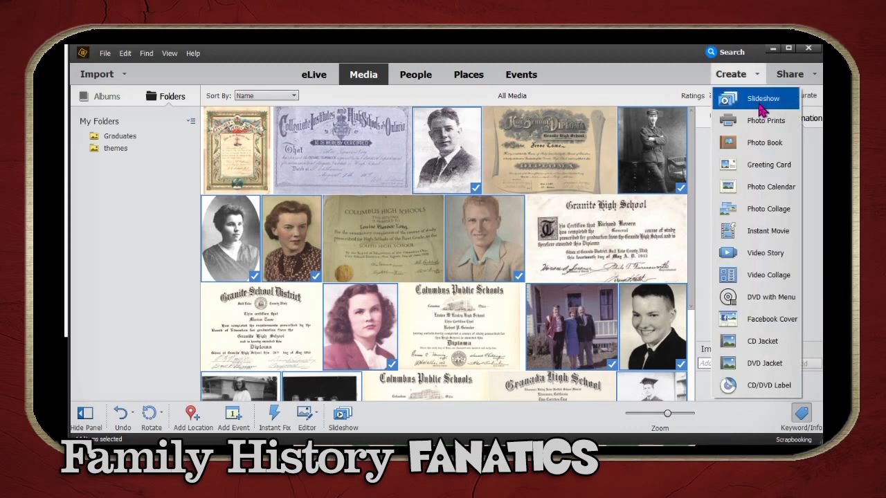
pyautogui.click(762, 102)
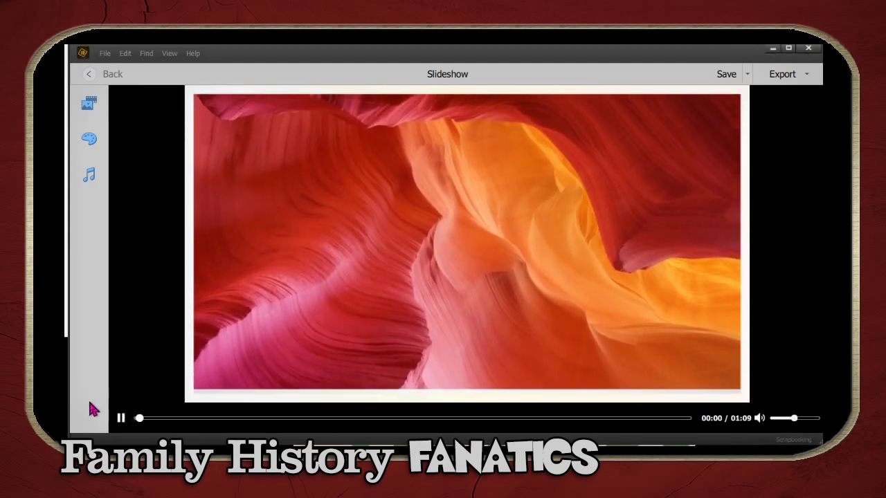
pyautogui.click(120, 419)
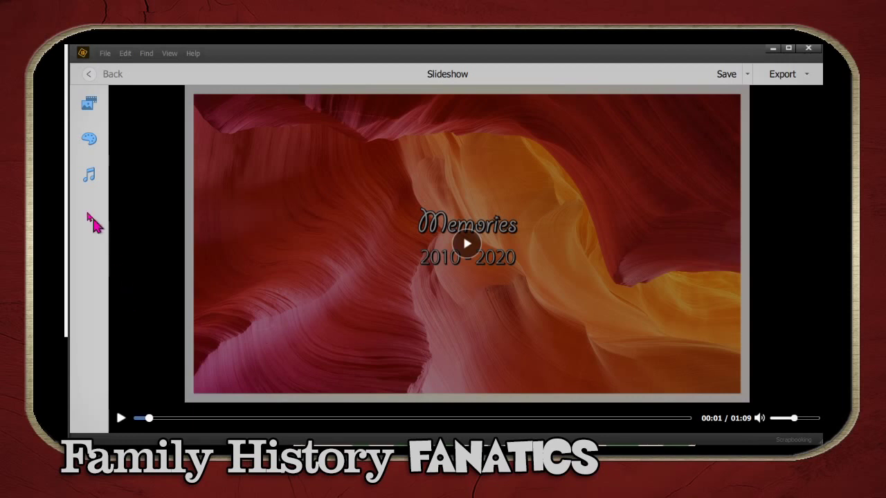
pyautogui.click(122, 423)
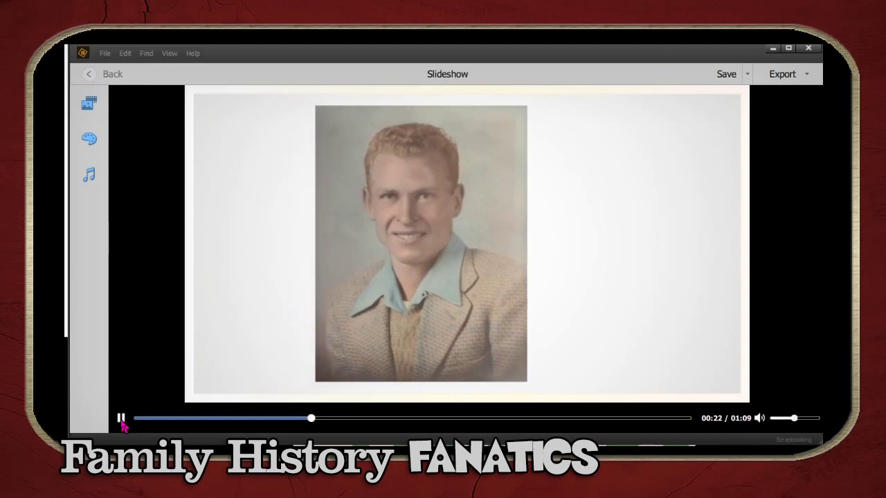
pyautogui.click(120, 419)
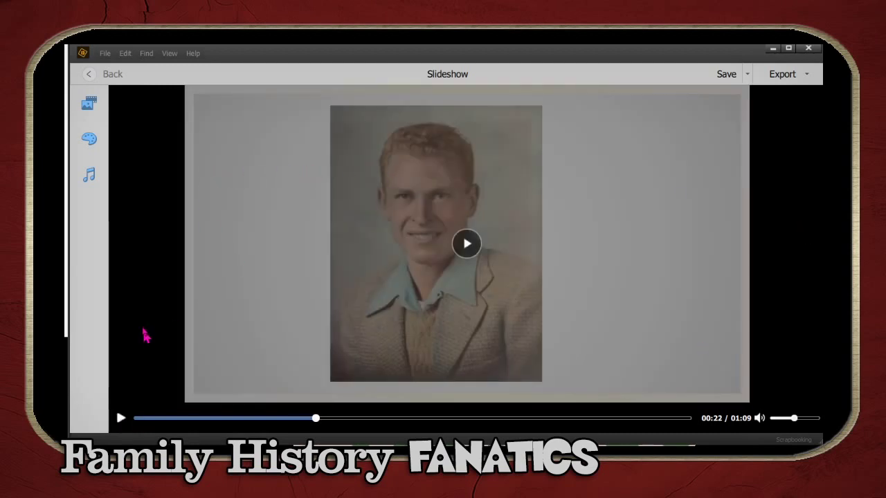
# Step: Edit the Memories title slide, keeping the red canyon background after trying others
pyautogui.click(88, 106)
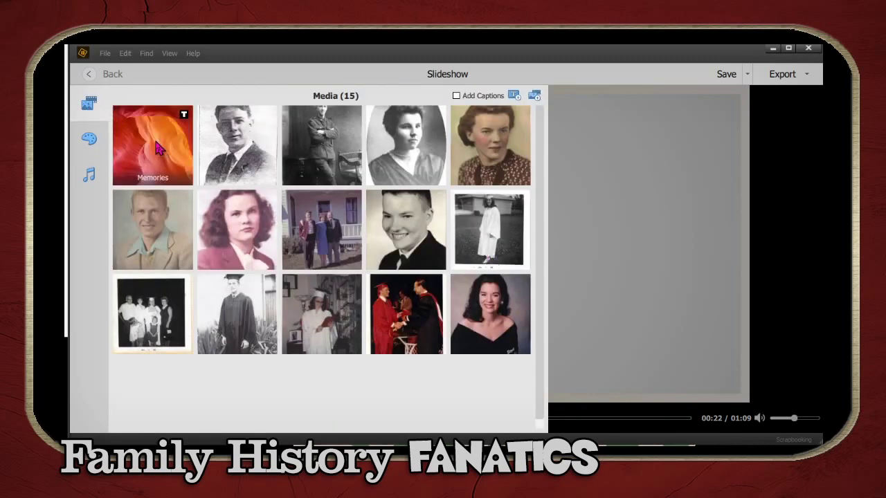
pyautogui.click(157, 147)
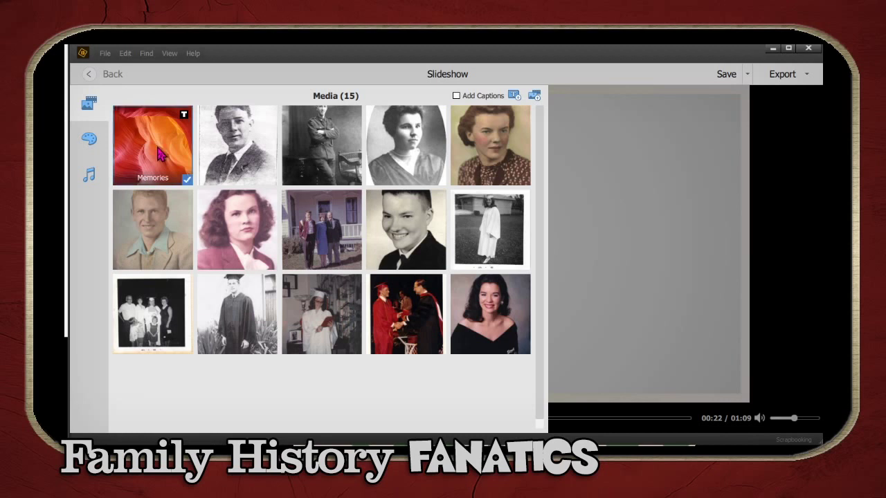
pyautogui.rightClick(169, 153)
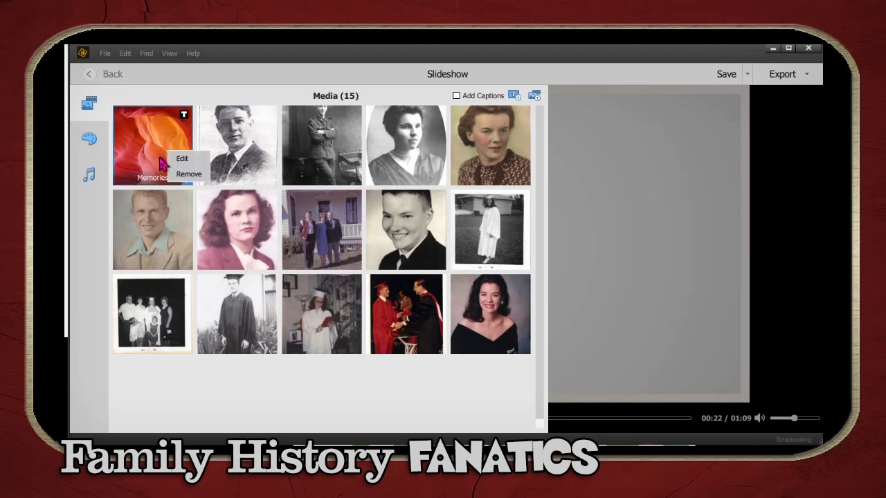
pyautogui.click(180, 160)
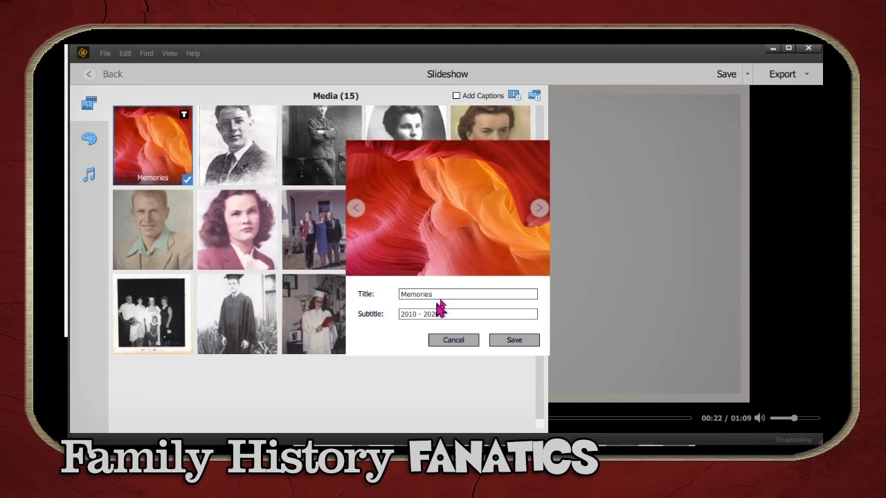
pyautogui.click(540, 210)
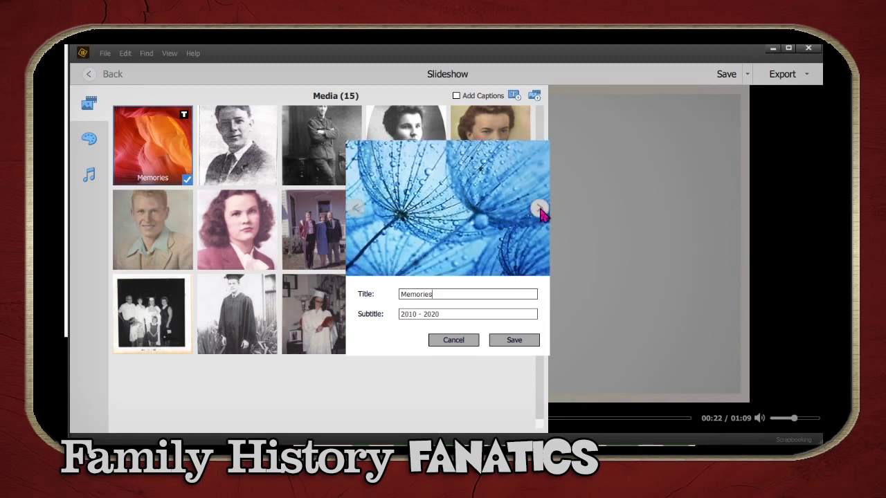
pyautogui.click(540, 210)
pyautogui.click(356, 208)
pyautogui.click(356, 208)
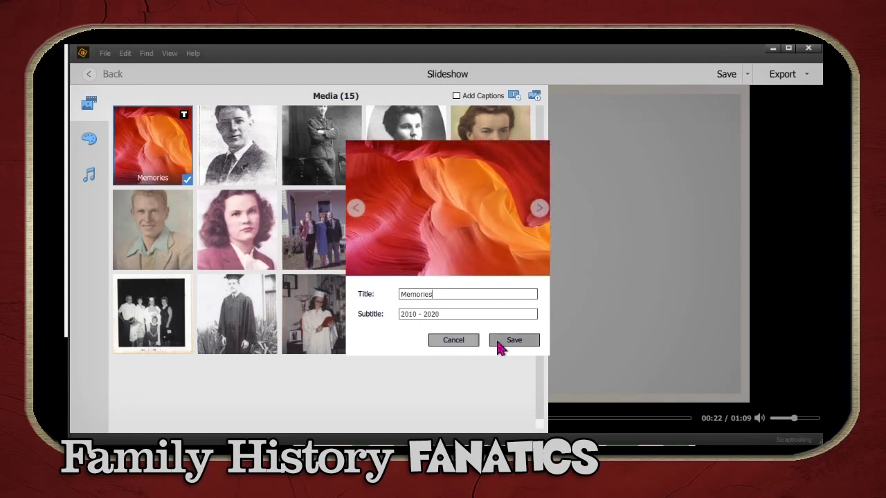
# Step: Retitle the slide 'Graduate through time' with subtitle '1907 - 2000' and save it
pyautogui.moveTo(439, 299); pyautogui.dragTo(371, 303)
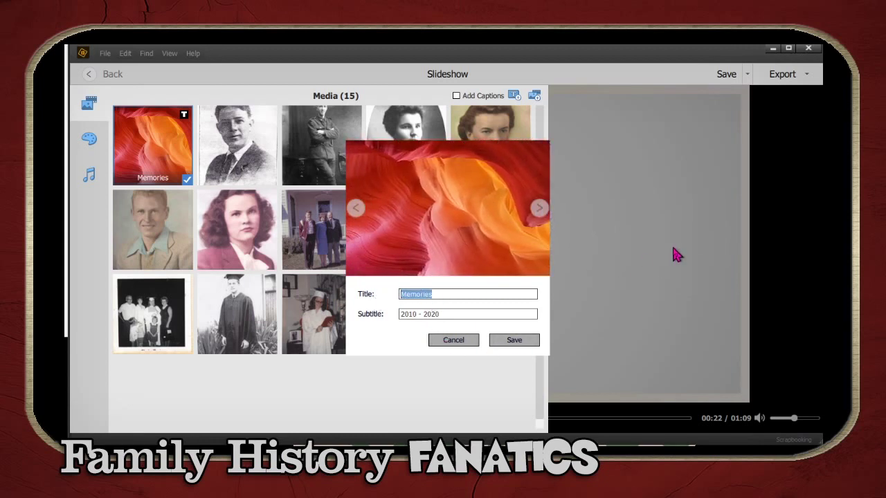
pyautogui.write('Graduate through time')
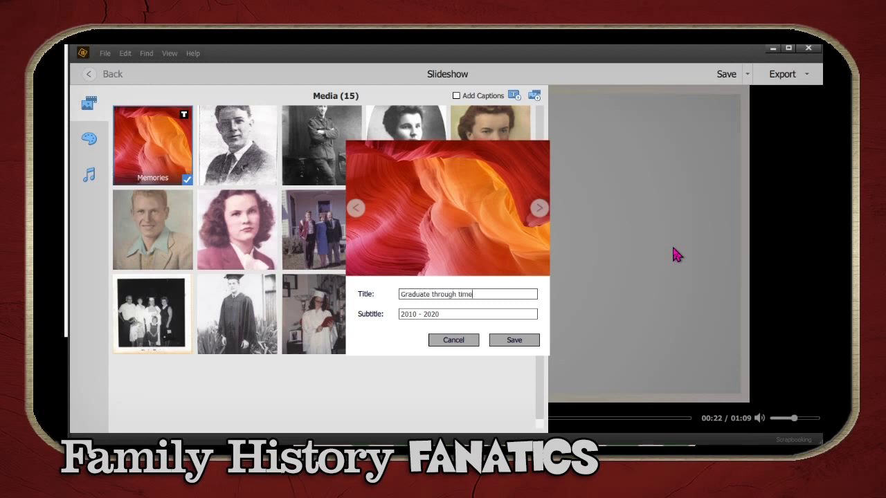
pyautogui.moveTo(449, 315); pyautogui.dragTo(350, 331)
pyautogui.write('1907 - 2000')
pyautogui.click(516, 342)
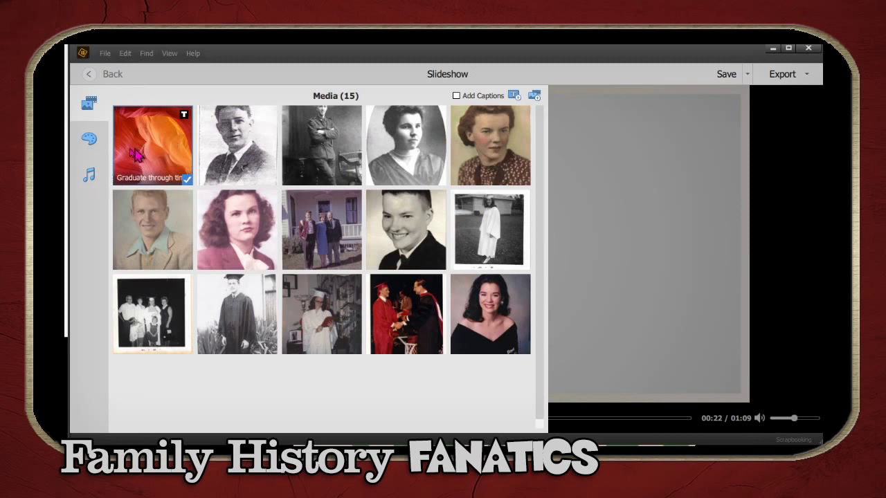
# Step: Pause the preview and move the family-on-porch photo one slot later
pyautogui.click(622, 171)
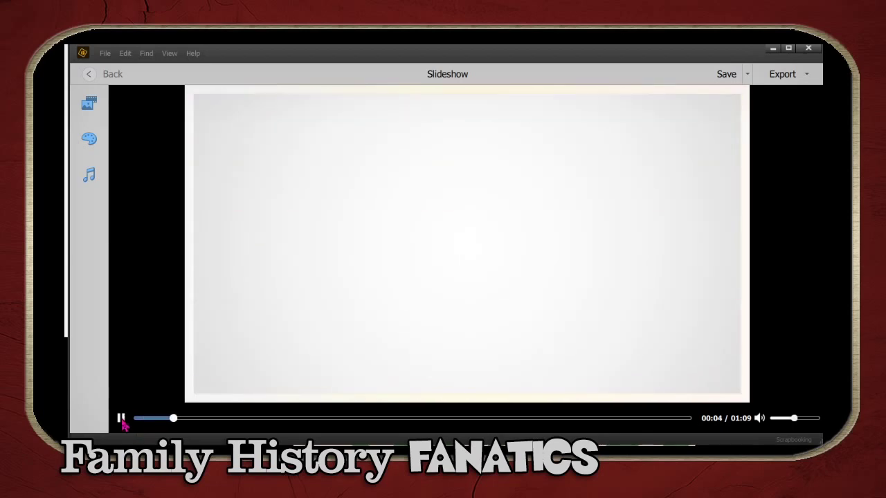
pyautogui.click(121, 419)
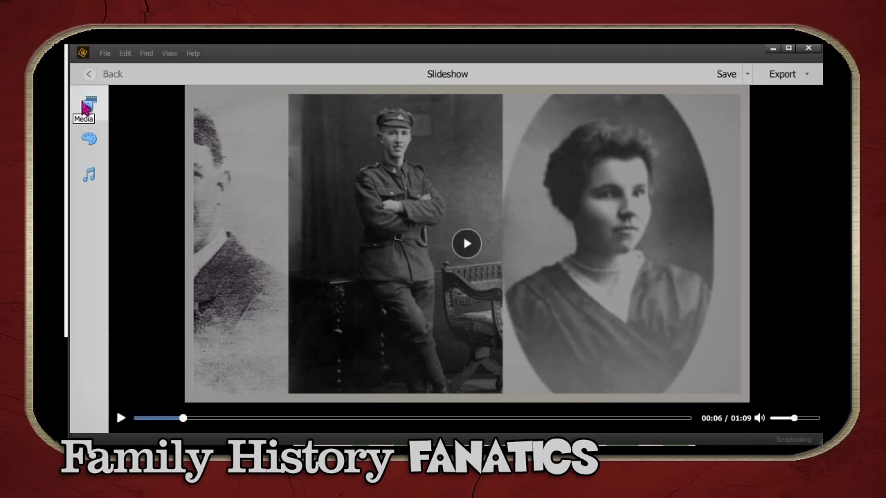
pyautogui.click(85, 106)
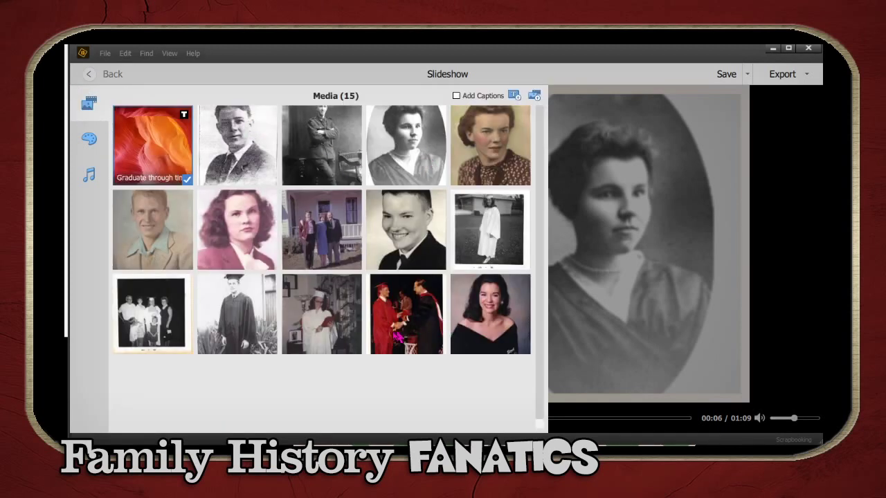
pyautogui.click(309, 230)
pyautogui.moveTo(312, 232); pyautogui.dragTo(443, 232)
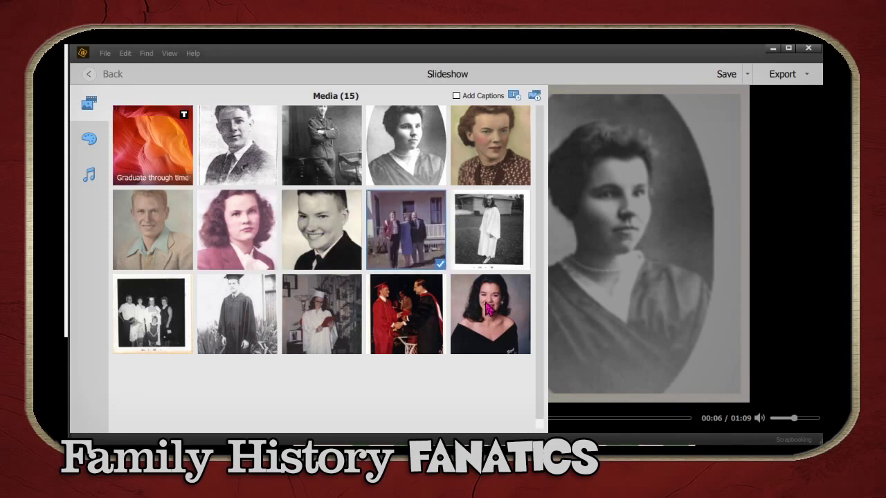
# Step: Move the graduate-in-gown and graduate-reading photos earlier, then return to the preview
pyautogui.click(217, 329)
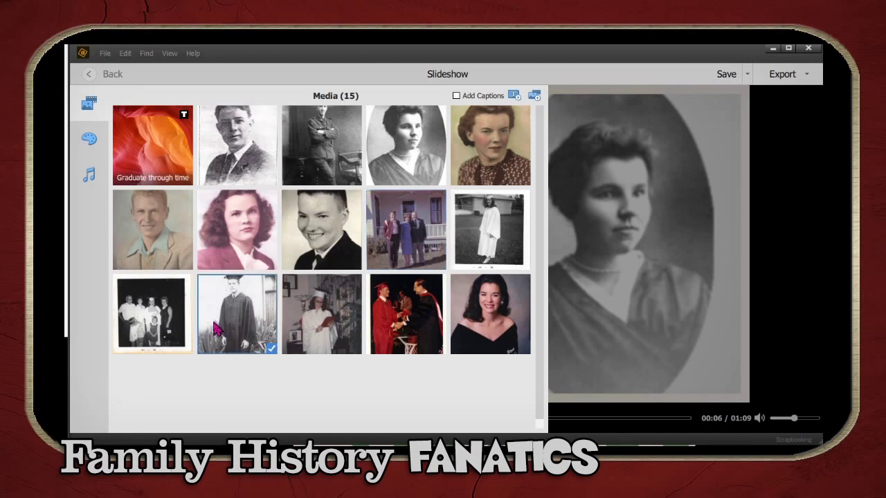
pyautogui.moveTo(235, 322); pyautogui.dragTo(293, 263)
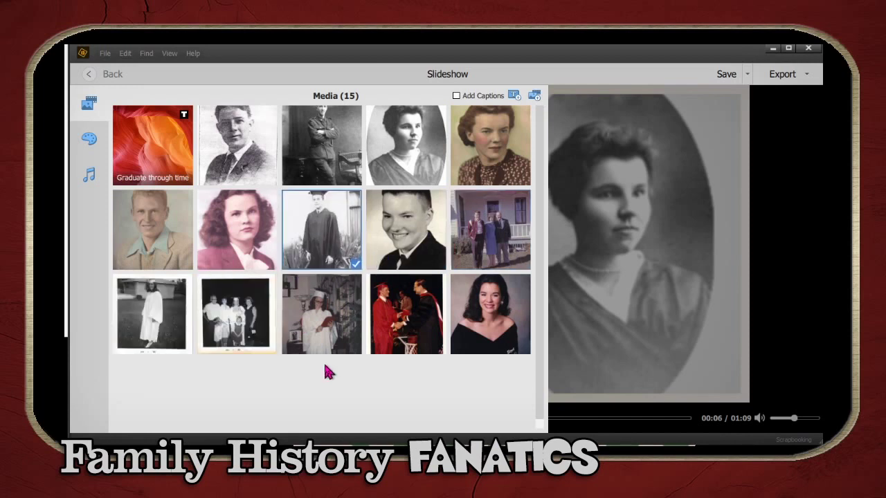
pyautogui.click(236, 322)
pyautogui.click(151, 330)
pyautogui.moveTo(350, 336); pyautogui.dragTo(408, 261)
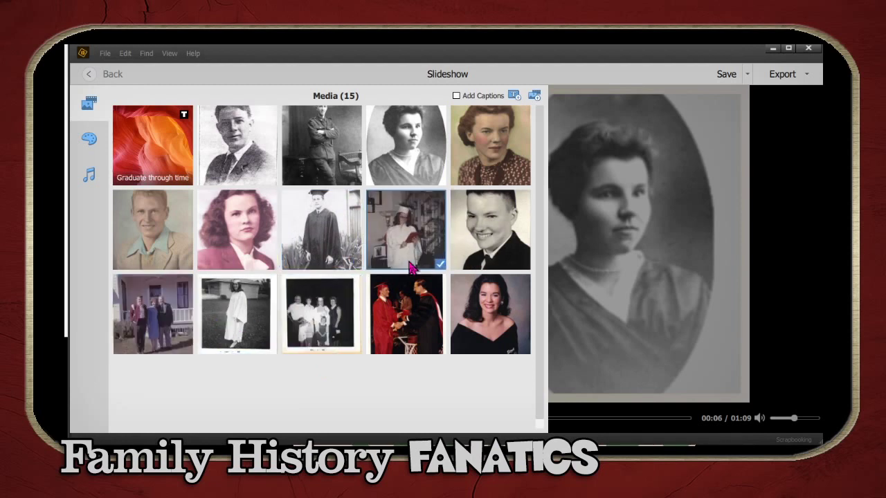
pyautogui.click(624, 232)
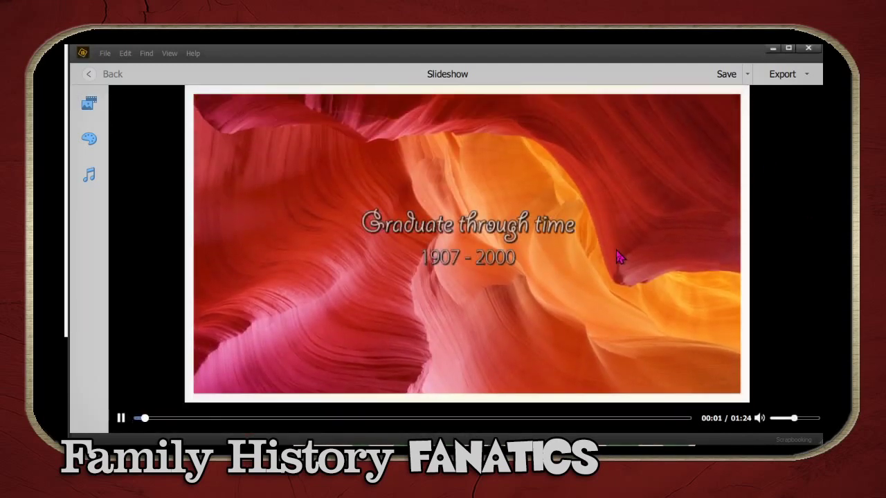
# Step: Scrub the preview ahead to 00:50, reaching the family-on-porch photo
pyautogui.moveTo(229, 419); pyautogui.dragTo(474, 429)
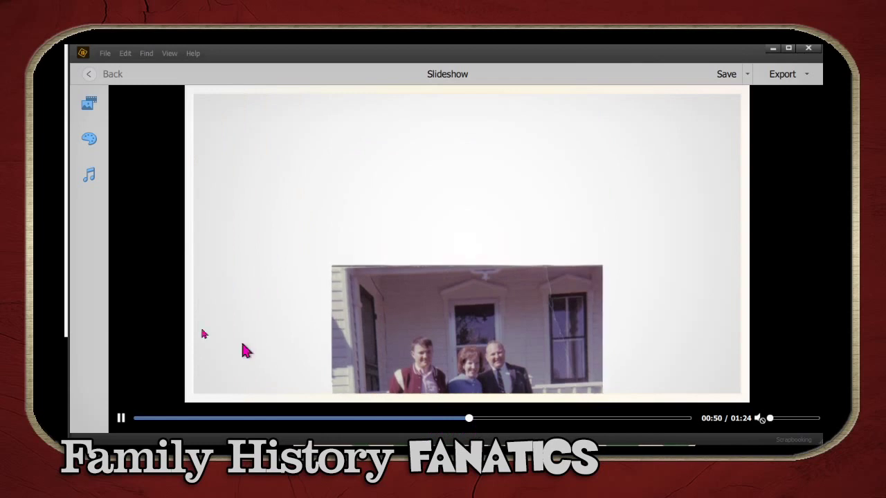
# Step: Remove the 'Graduate through time' title slide so 14 media items remain
pyautogui.click(89, 141)
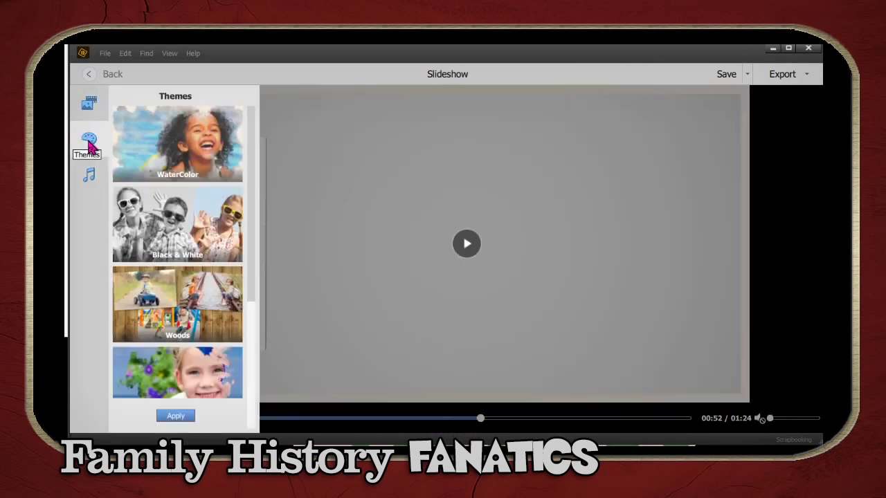
pyautogui.click(87, 106)
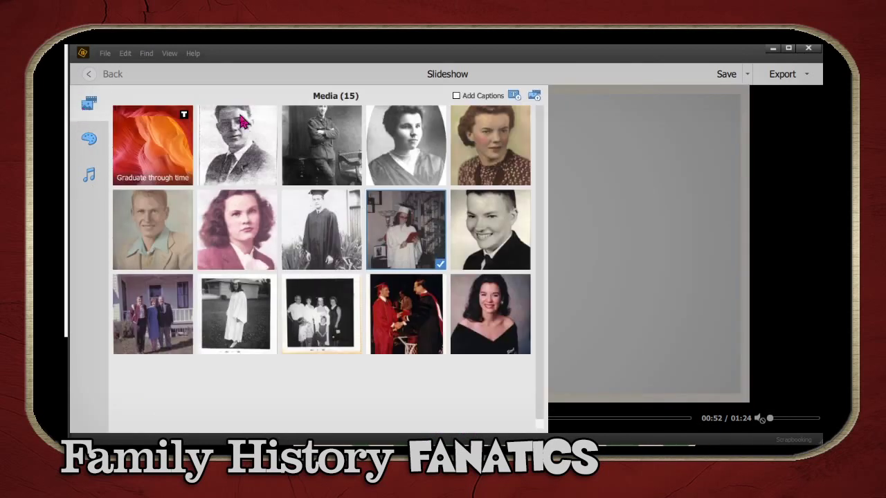
pyautogui.rightClick(154, 137)
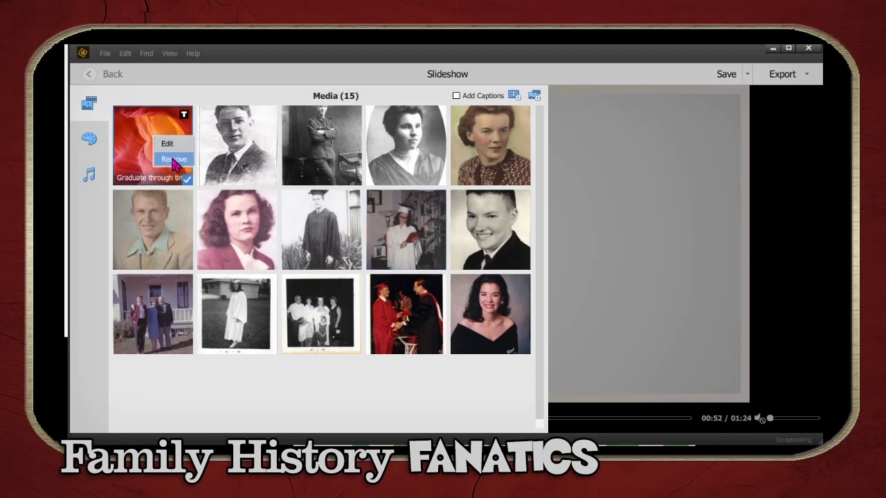
pyautogui.click(173, 160)
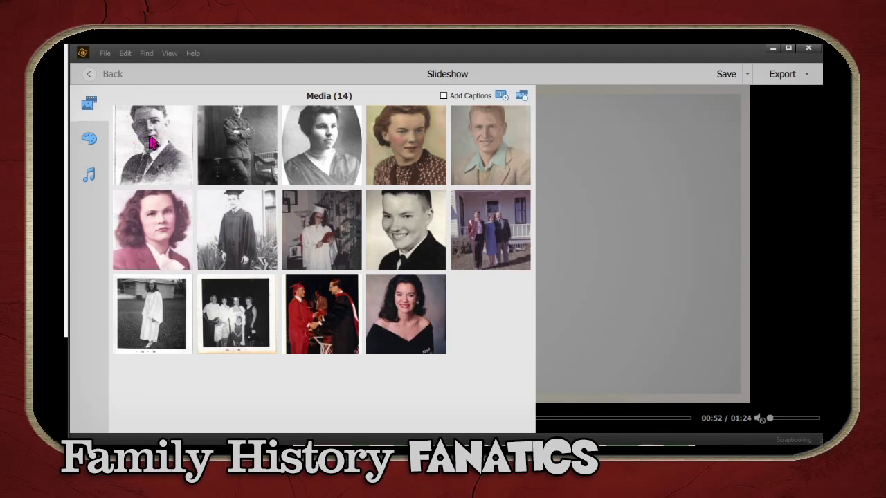
pyautogui.click(88, 140)
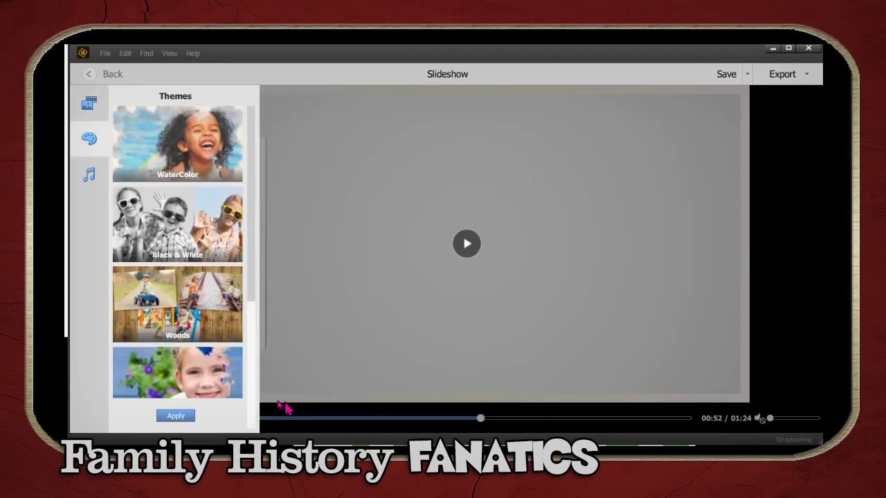
# Step: Select the WaterColor theme and apply it to the slideshow
pyautogui.click(187, 151)
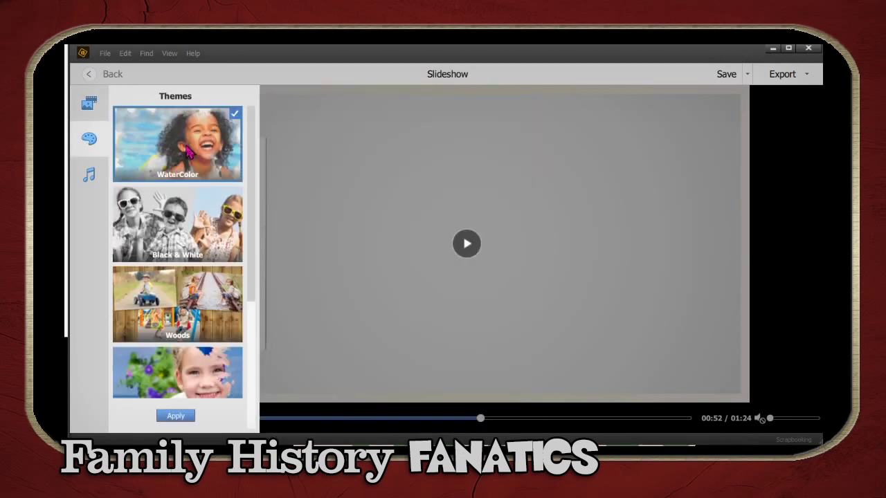
pyautogui.click(176, 417)
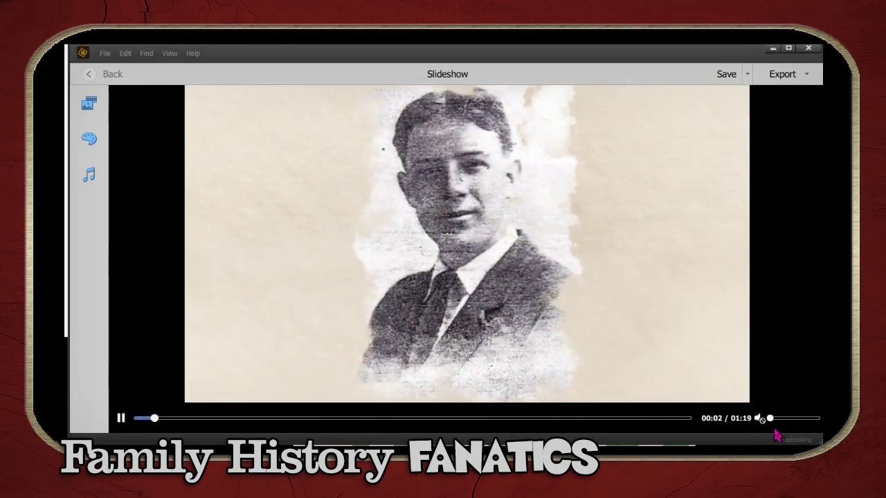
pyautogui.moveTo(774, 423); pyautogui.dragTo(809, 423)
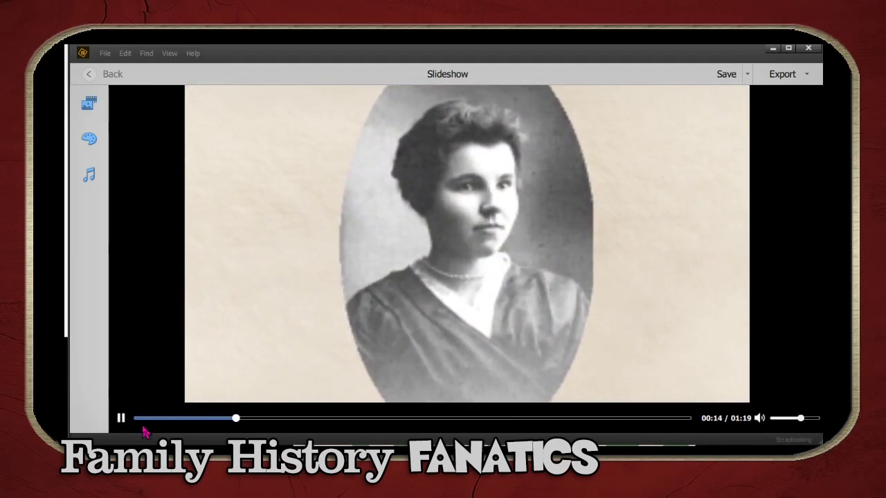
pyautogui.click(450, 247)
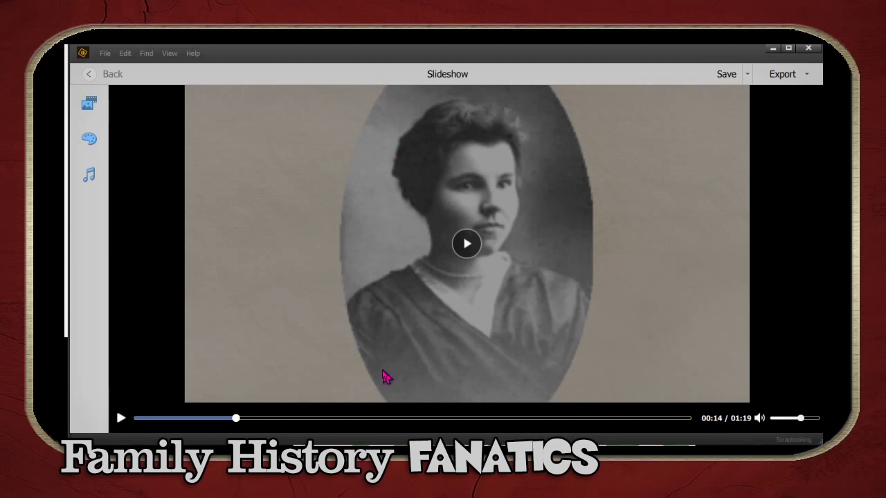
pyautogui.click(121, 419)
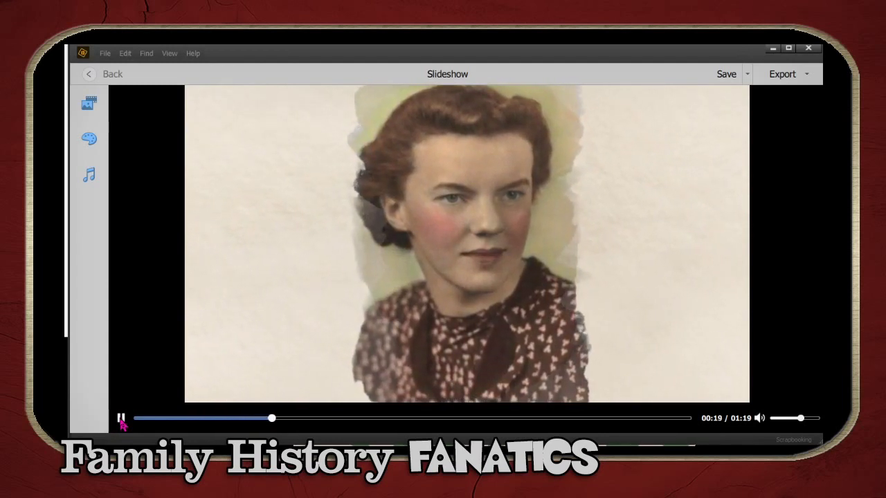
pyautogui.click(120, 419)
pyautogui.click(89, 140)
# Step: Apply a full-frame-over-blurred-copy theme and pause the preview at 00:19
pyautogui.scroll(-2, 185, 252)
pyautogui.click(174, 415)
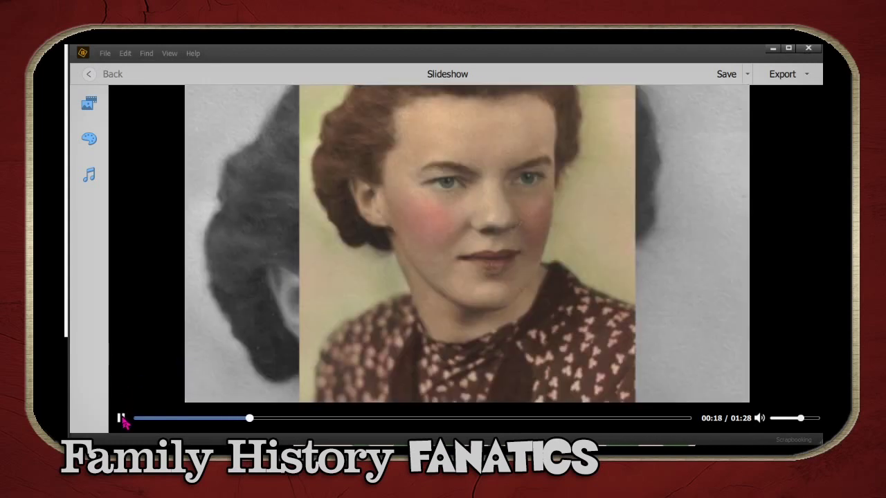
pyautogui.click(121, 419)
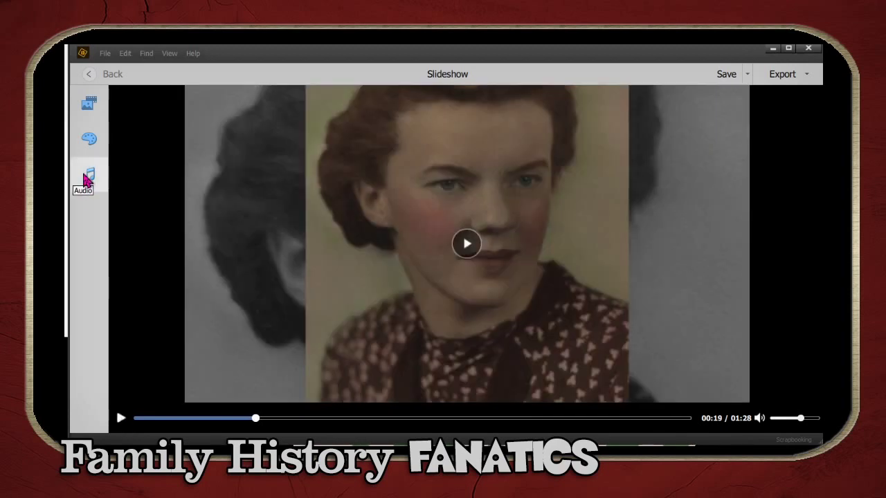
# Step: Stop the Classreunion track preview and cancel adding custom audio, keeping Corn Sequins
pyautogui.click(90, 178)
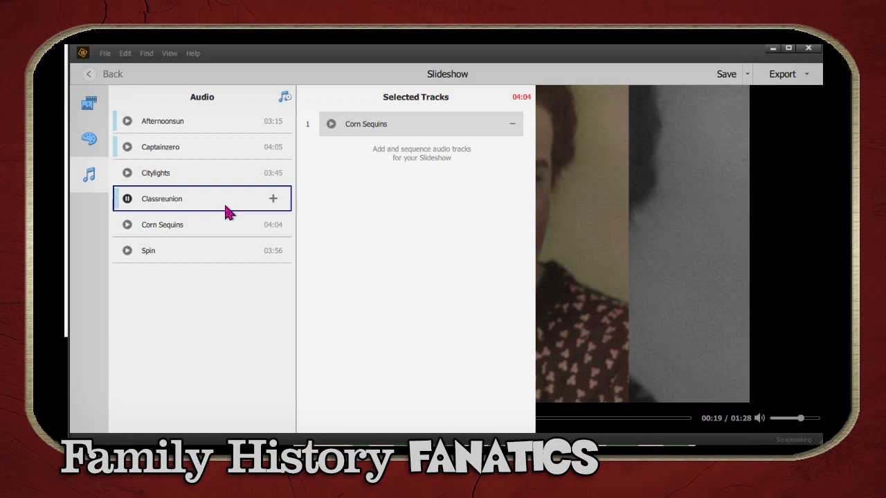
pyautogui.click(126, 199)
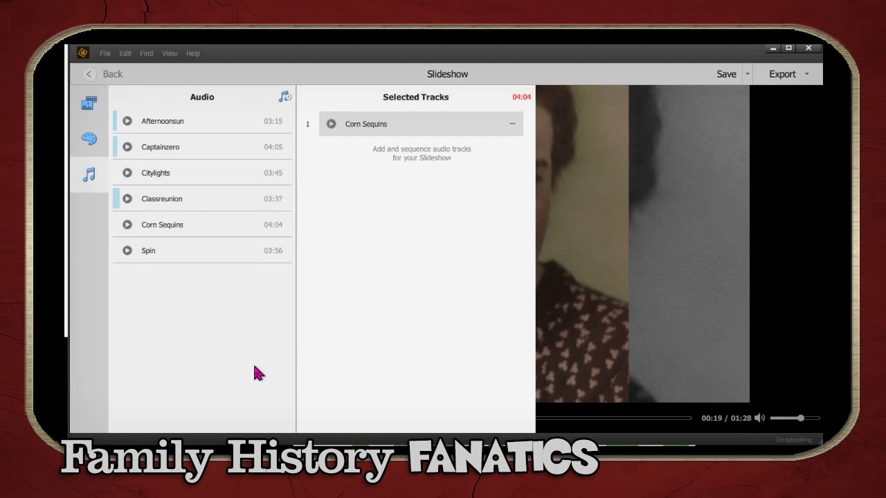
pyautogui.click(286, 98)
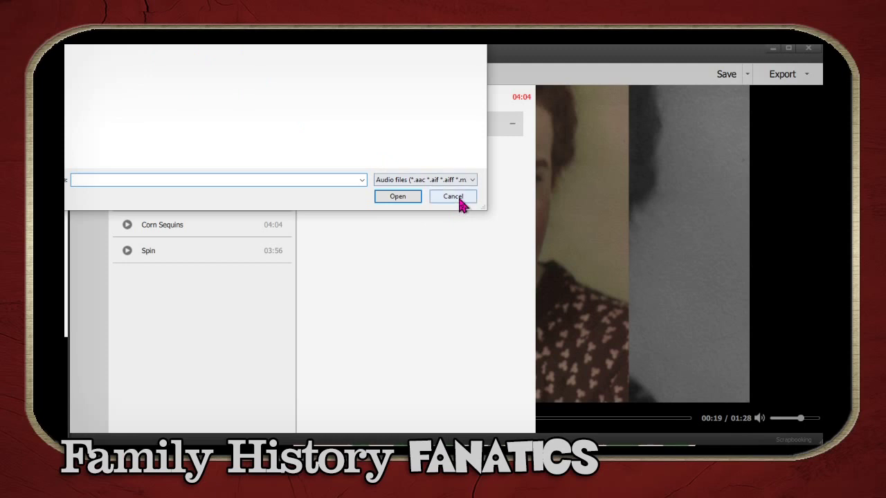
pyautogui.click(460, 197)
# Step: Switch the slideshow to the Classic theme and pause its playing preview
pyautogui.click(88, 139)
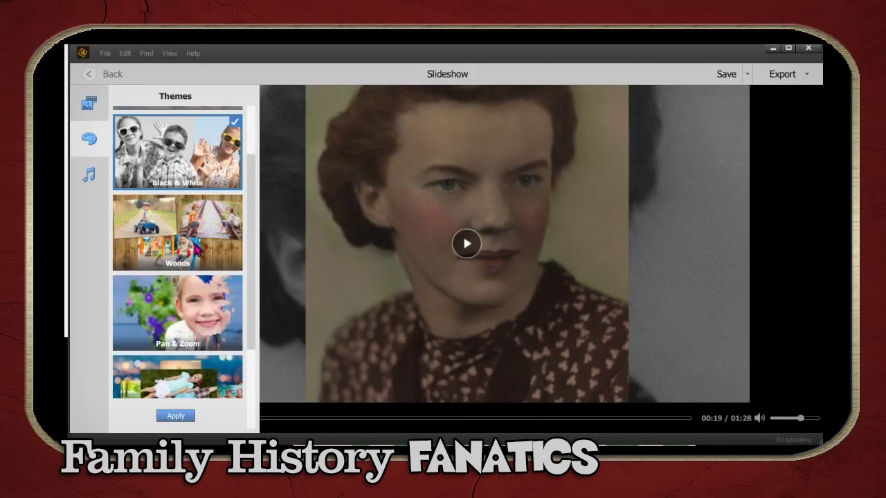
pyautogui.scroll(-3, 175, 305)
pyautogui.scroll(-1, 173, 305)
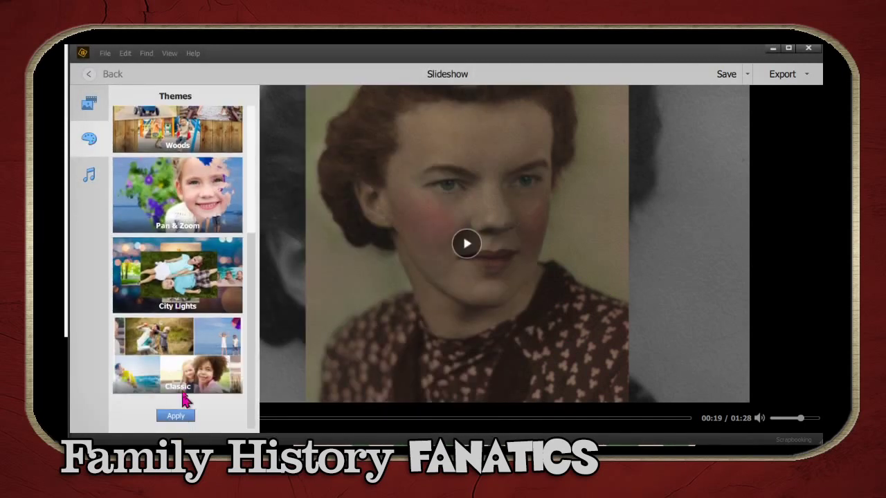
pyautogui.click(191, 383)
pyautogui.click(177, 417)
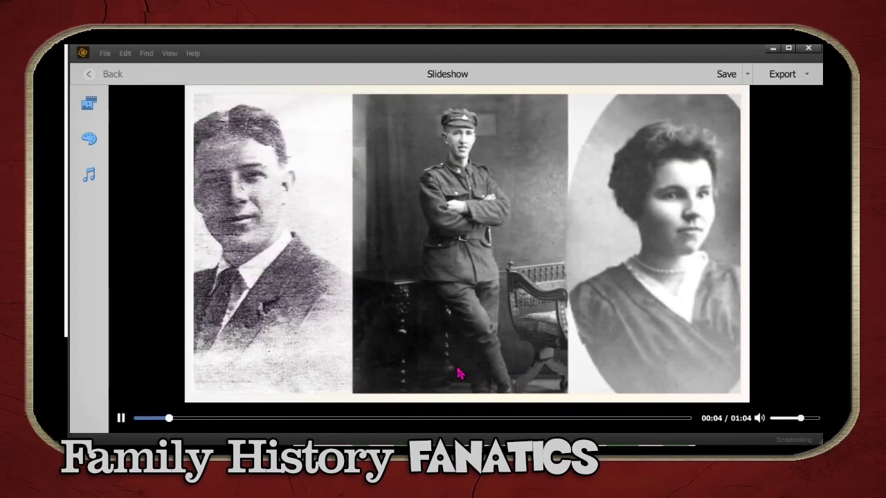
pyautogui.click(120, 419)
# Step: Enable Add Captions, caption the first four portraits with name and year, then play the preview
pyautogui.click(85, 111)
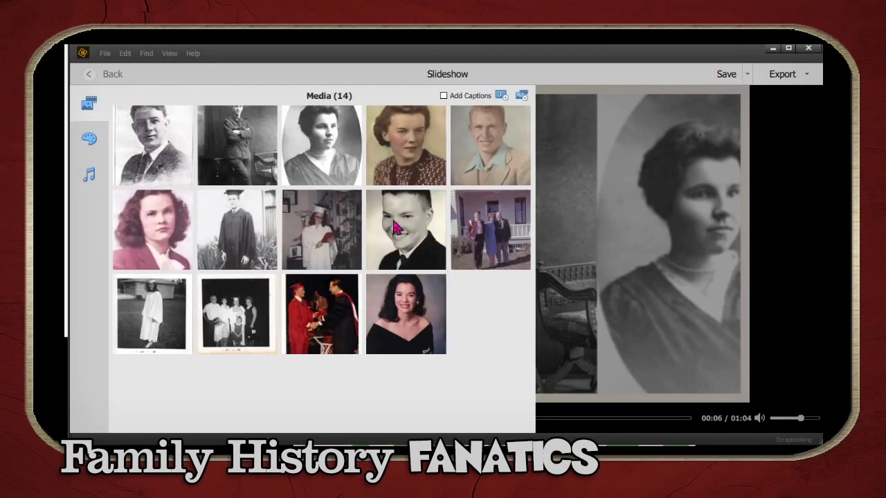
pyautogui.click(147, 145)
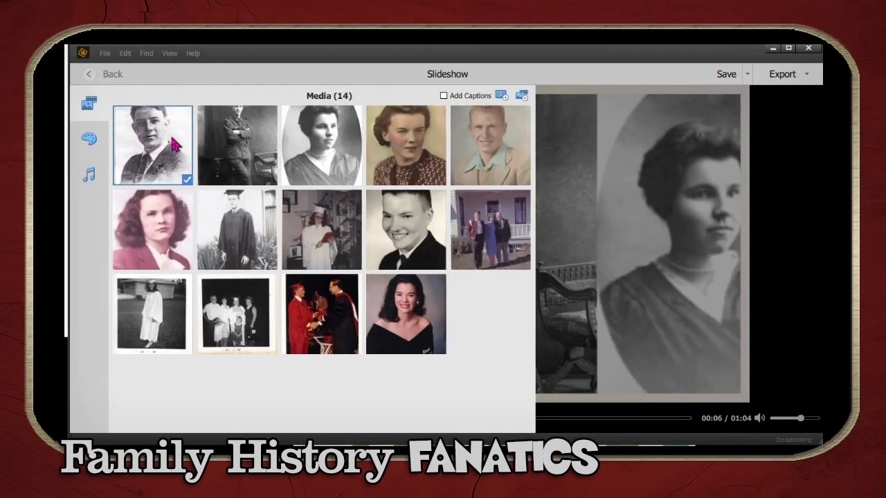
pyautogui.click(455, 96)
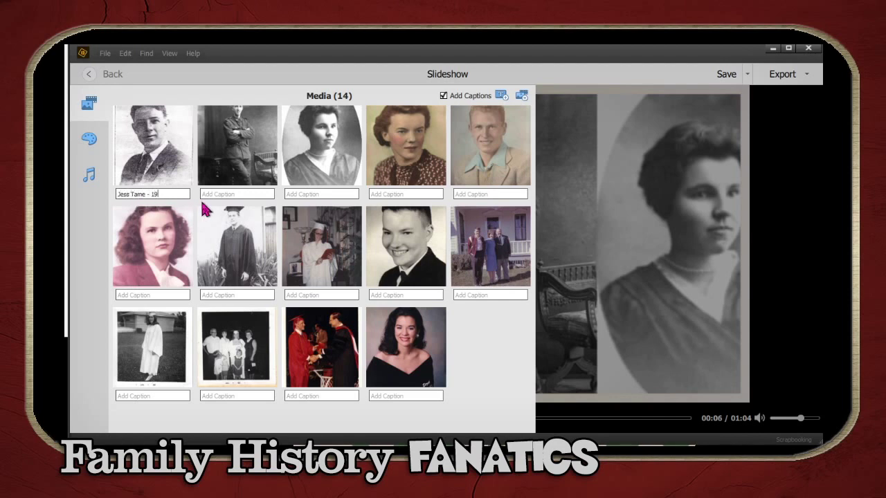
pyautogui.click(235, 195)
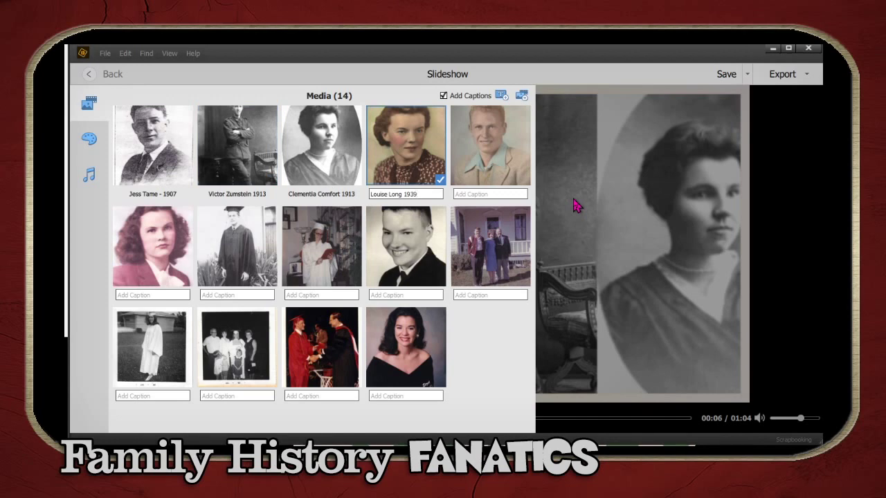
pyautogui.click(574, 205)
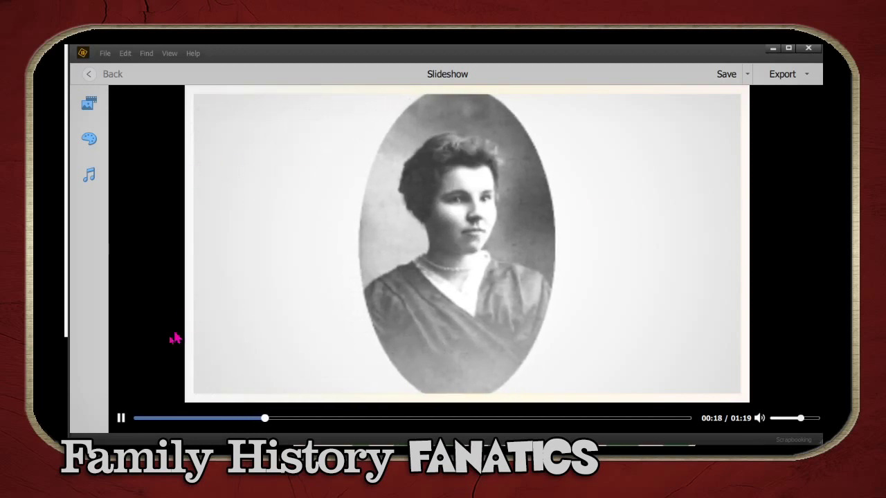
# Step: Add the five diploma scans from the Organizer catalogue to the slideshow media
pyautogui.click(121, 418)
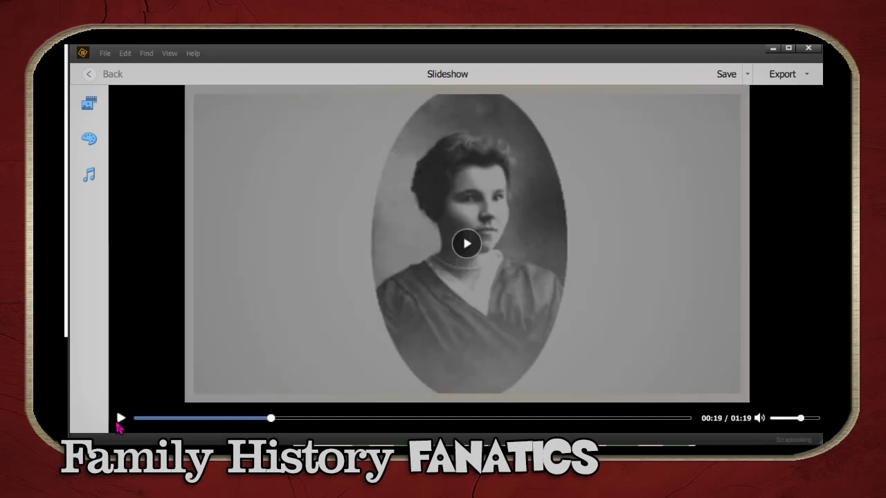
pyautogui.click(88, 104)
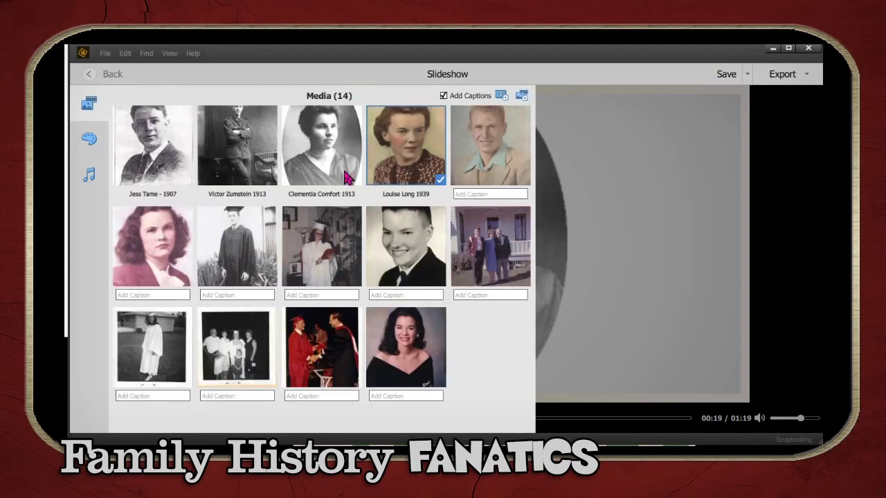
pyautogui.click(523, 99)
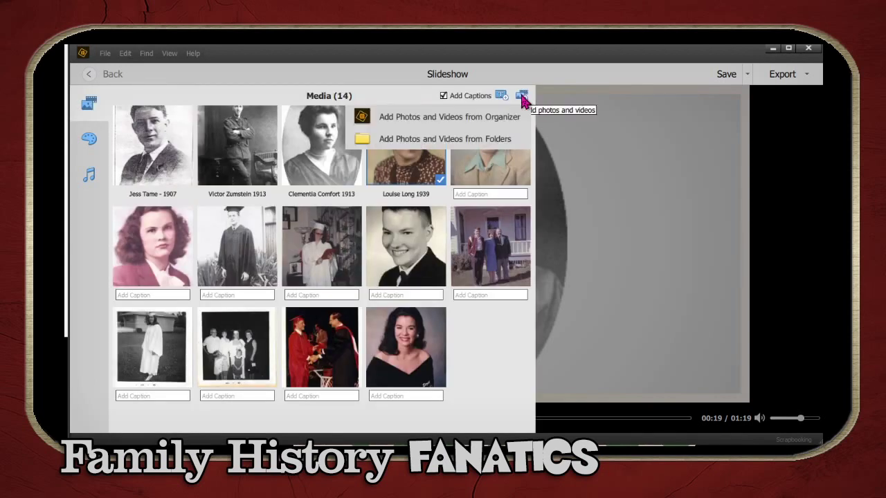
pyautogui.click(446, 118)
pyautogui.click(633, 121)
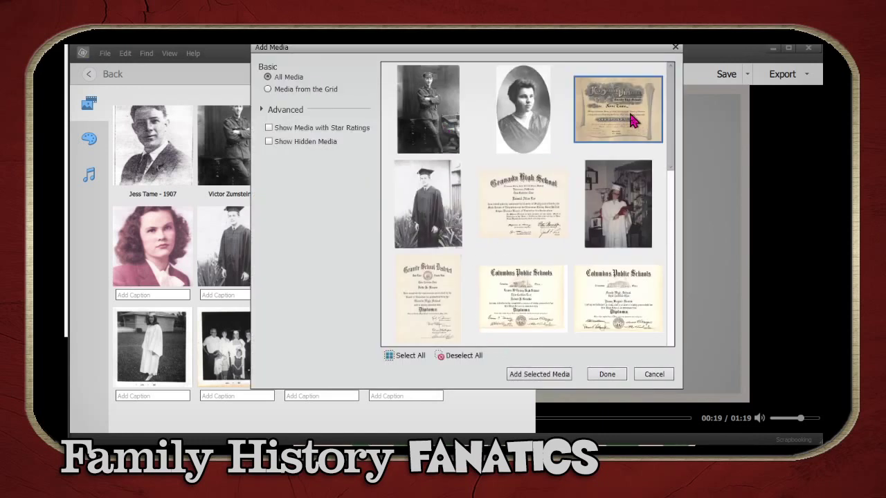
pyautogui.click(523, 211)
pyautogui.click(441, 300)
pyautogui.click(514, 302)
pyautogui.click(621, 300)
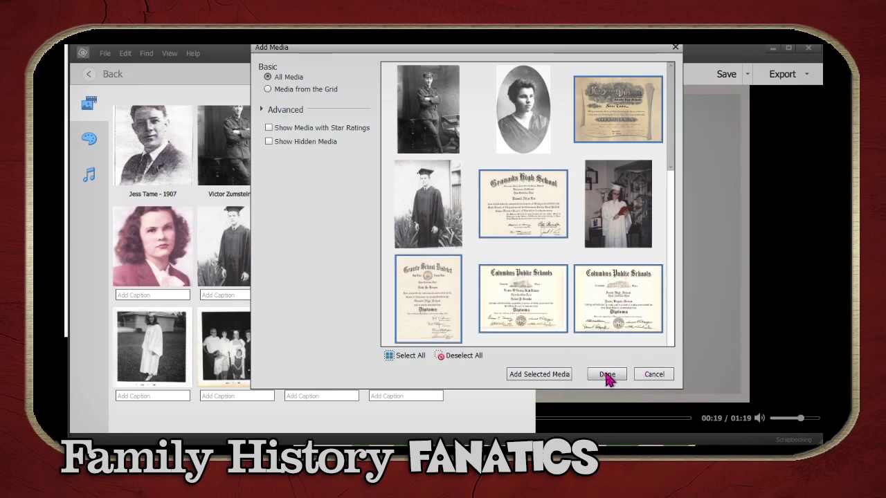
pyautogui.click(607, 376)
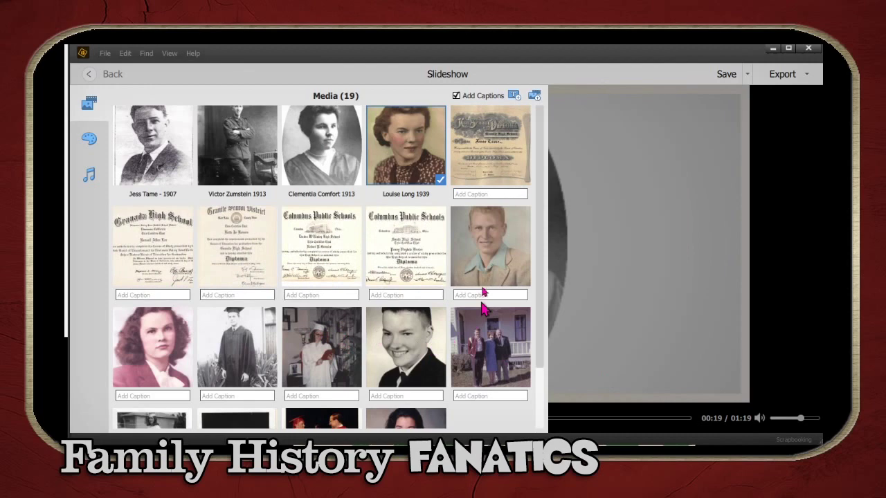
# Step: Place a diploma after the first portrait, move the Columbus Public Schools diplomas earlier, then preview
pyautogui.moveTo(499, 127); pyautogui.dragTo(236, 154)
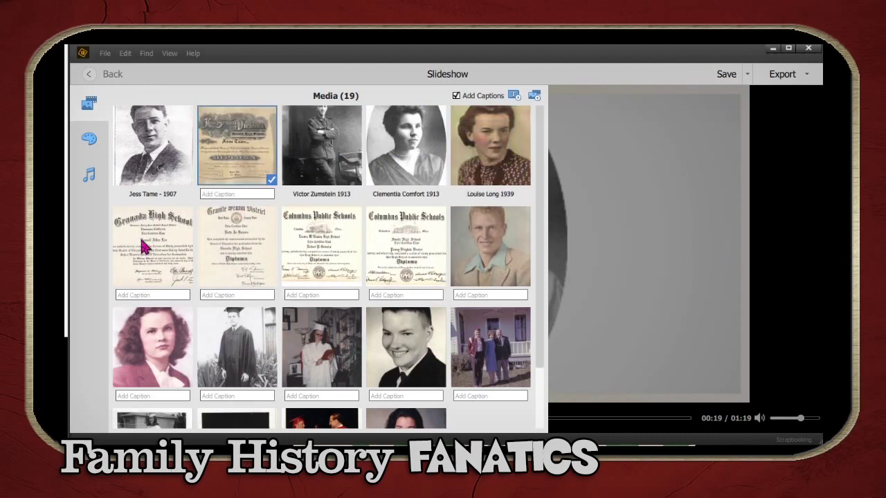
pyautogui.moveTo(143, 246); pyautogui.dragTo(138, 259)
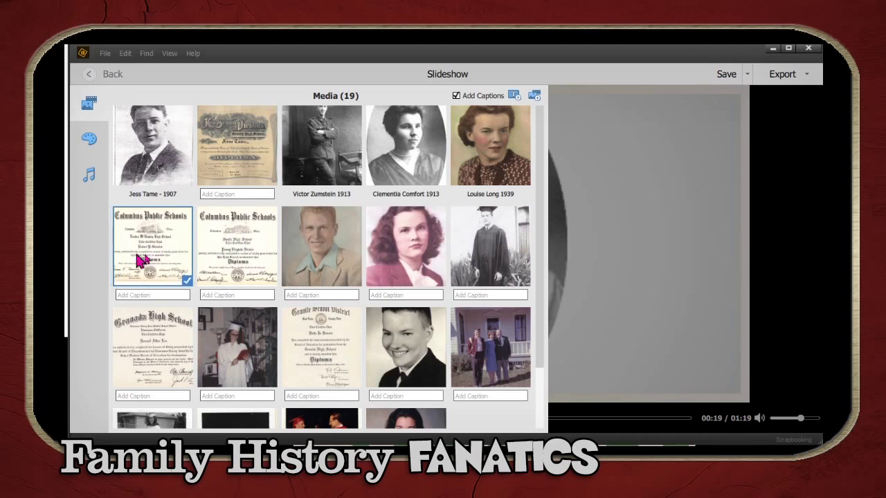
pyautogui.click(624, 220)
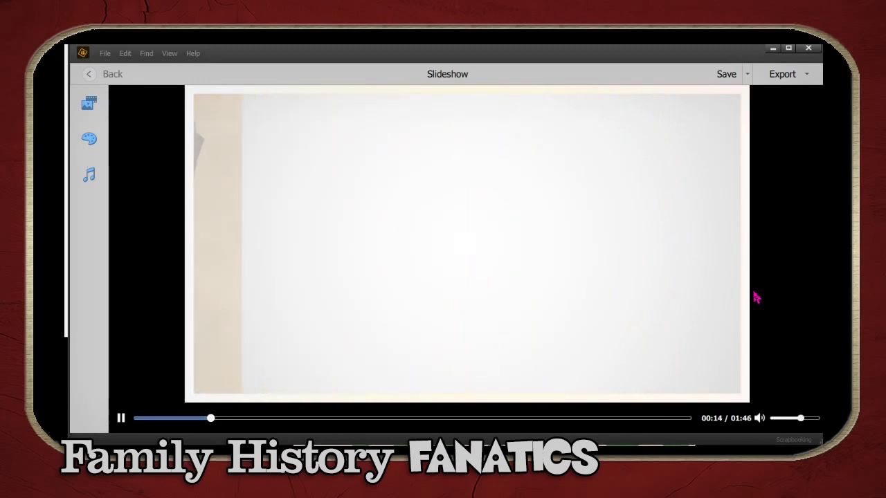
pyautogui.click(270, 418)
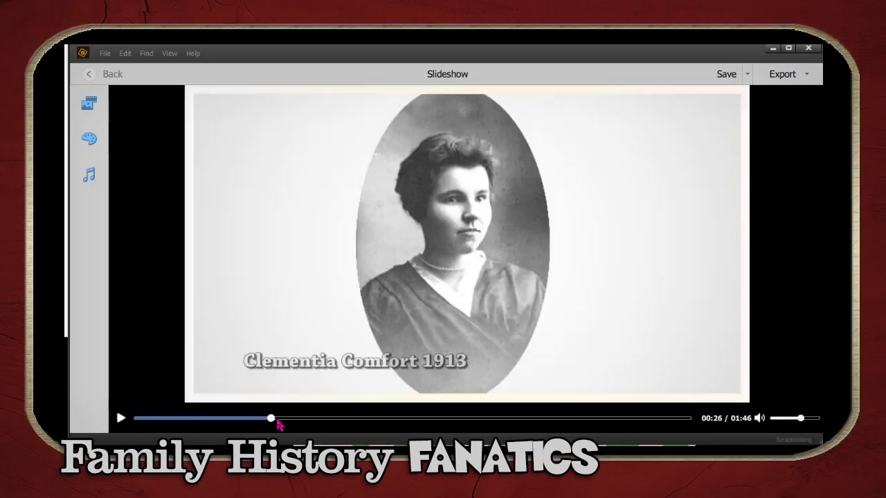
pyautogui.click(275, 419)
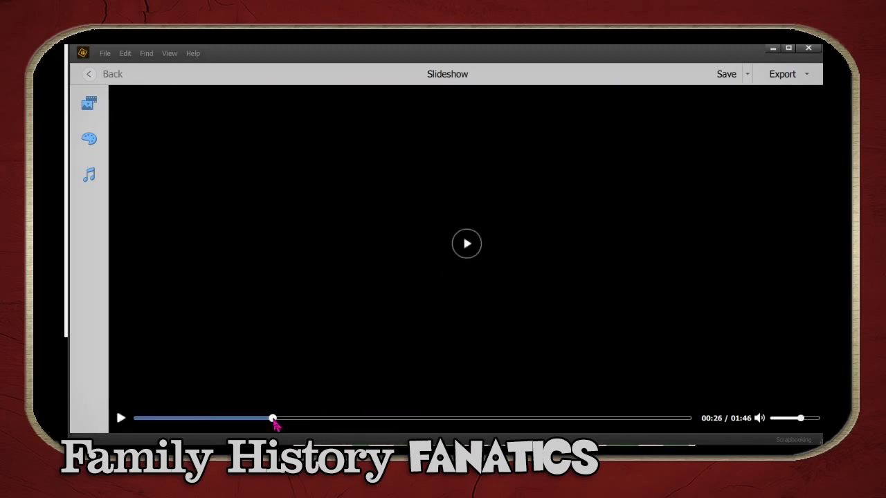